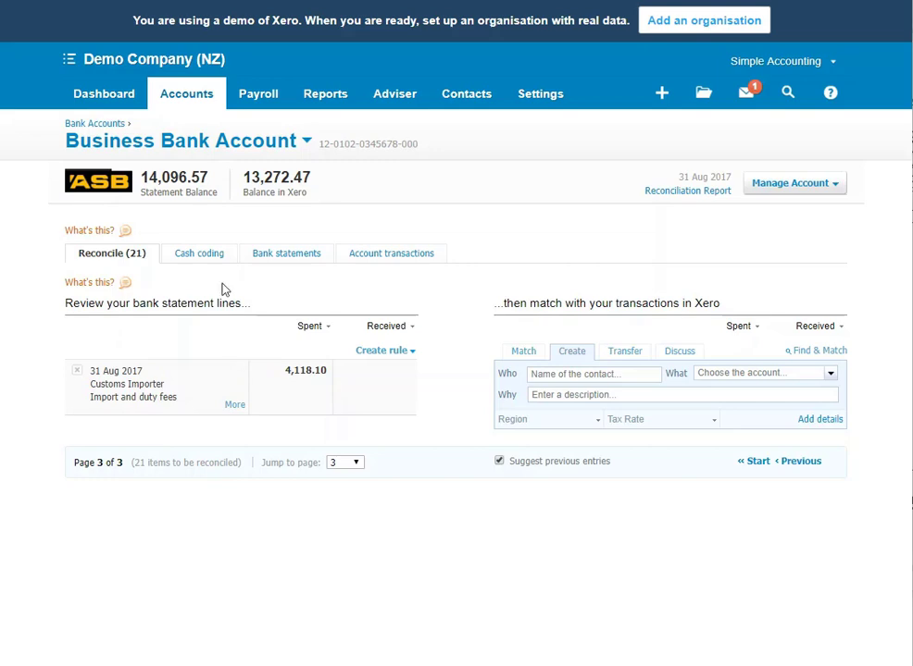
- Review the customs tax invoice and open the detailed transaction entry for the 31 Aug 2017 Customs Importer statement line
click(268, 1)
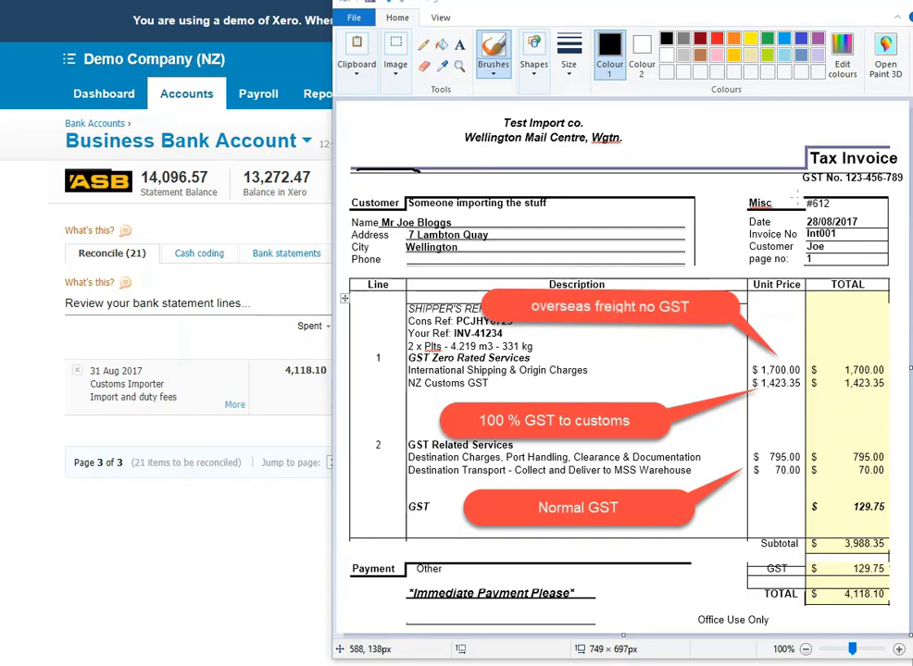
click(215, 2)
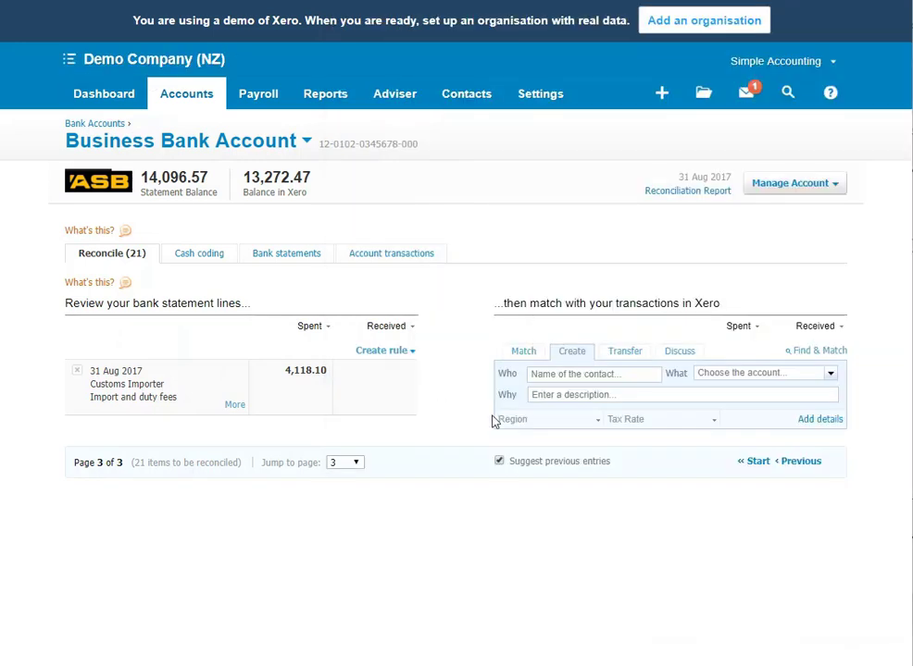
click(812, 423)
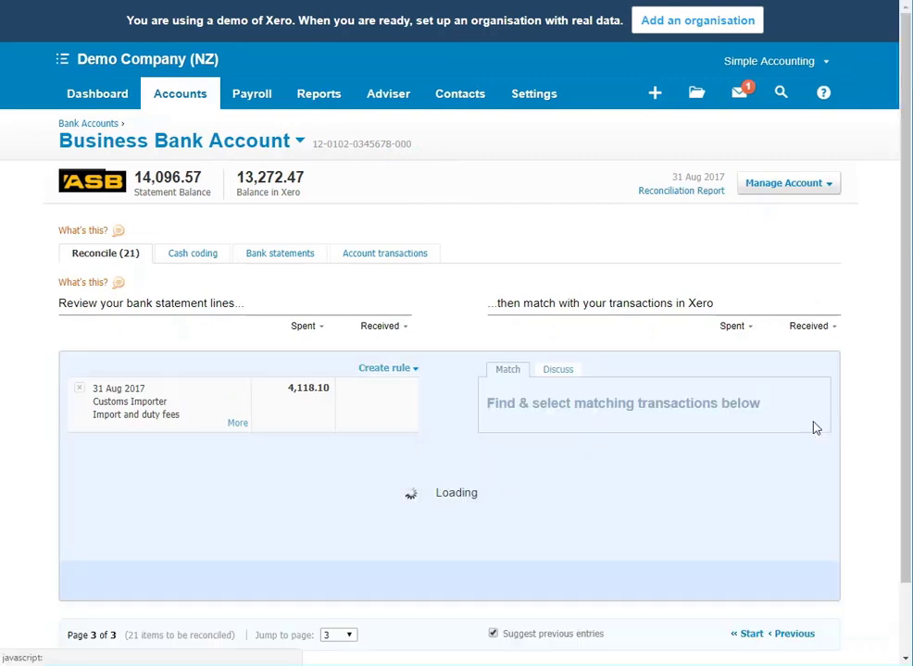
scroll(561, 264, down, 4)
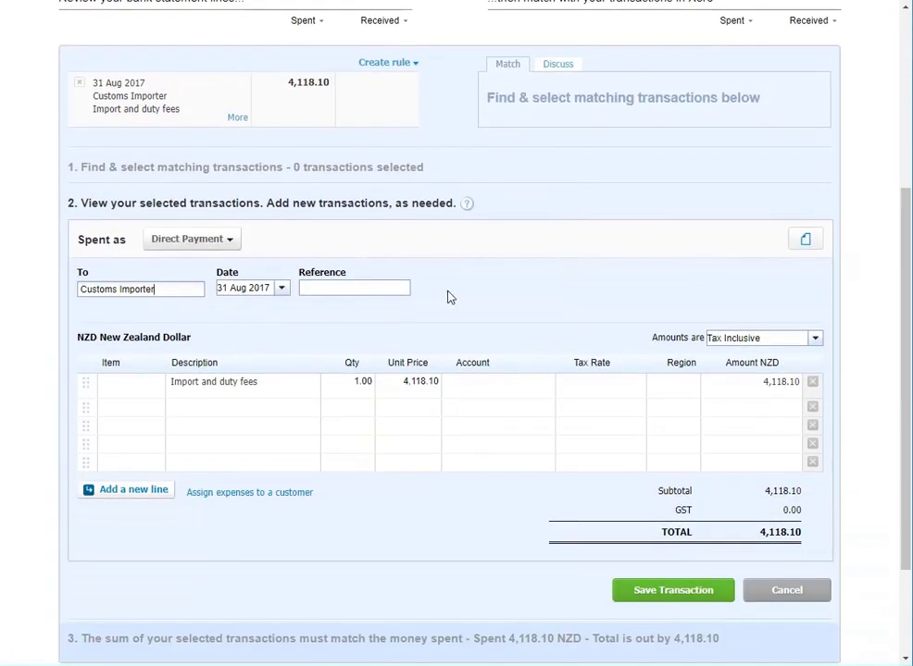
- Describe the first transaction line as "GST paid to customs" and set its unit price to 1423.35
click(266, 384)
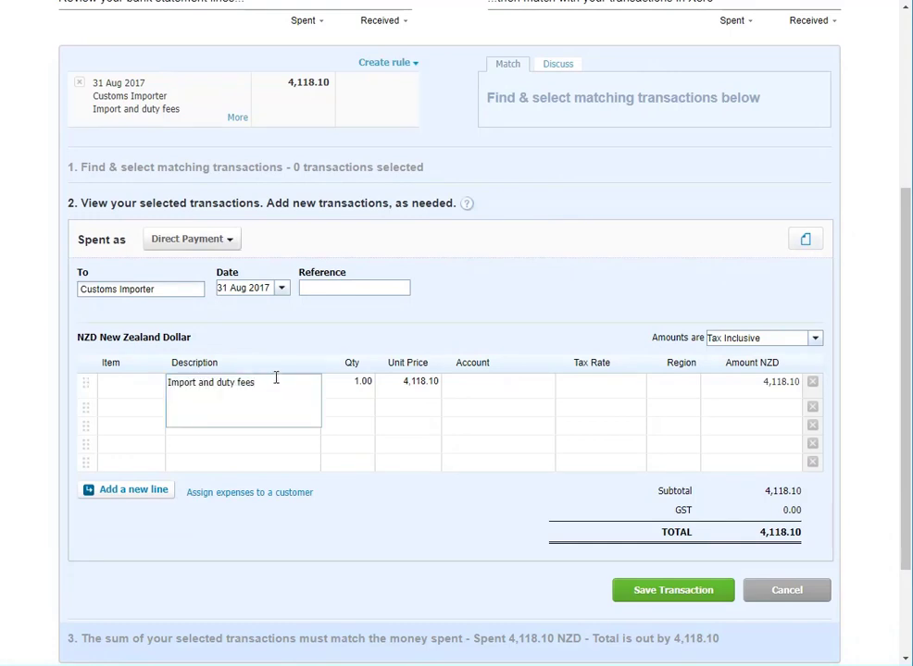
drag(263, 383, 155, 377)
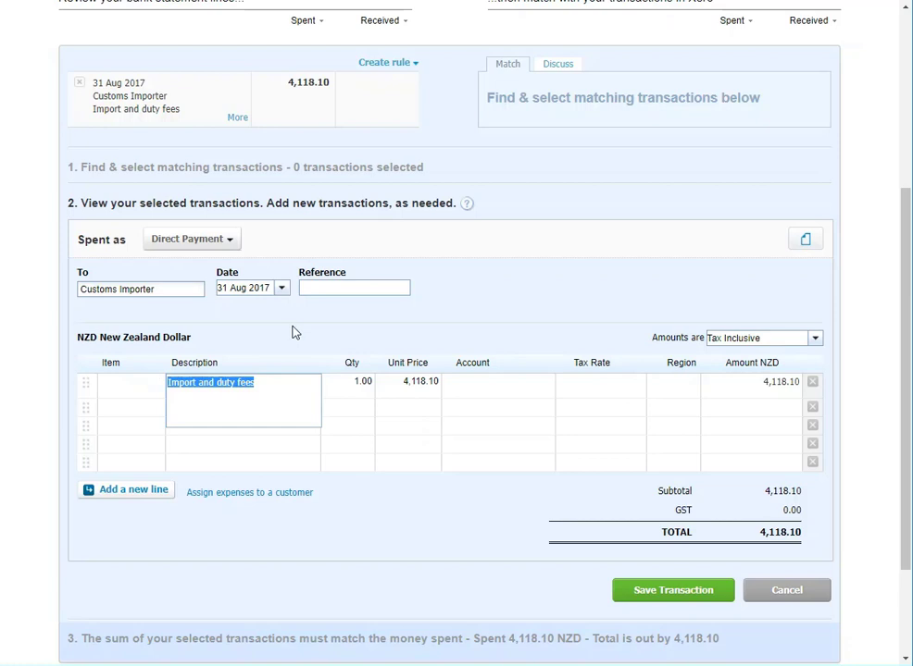
text(GST paid t)
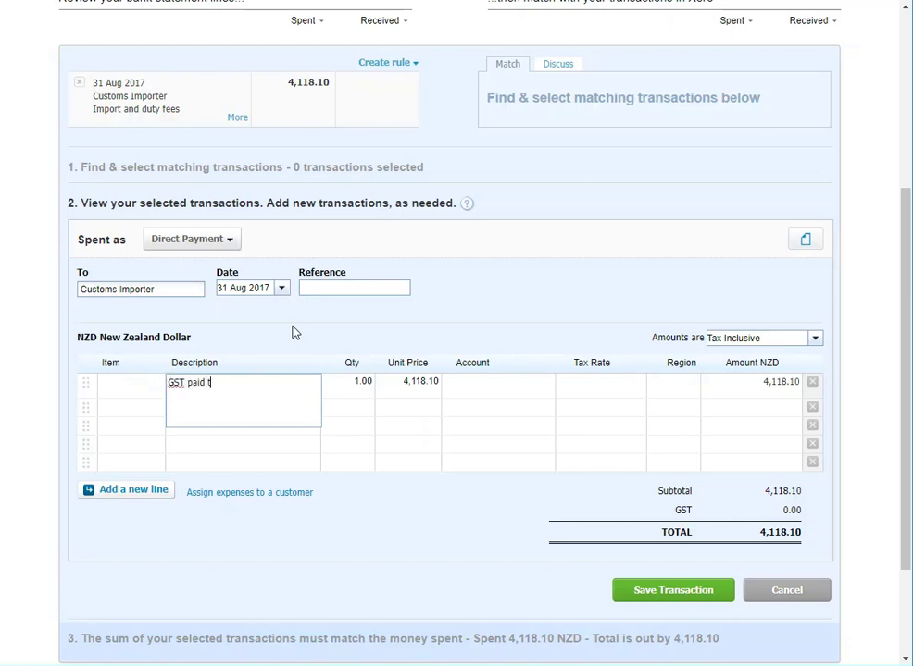
text(o customs)
key(Tab)
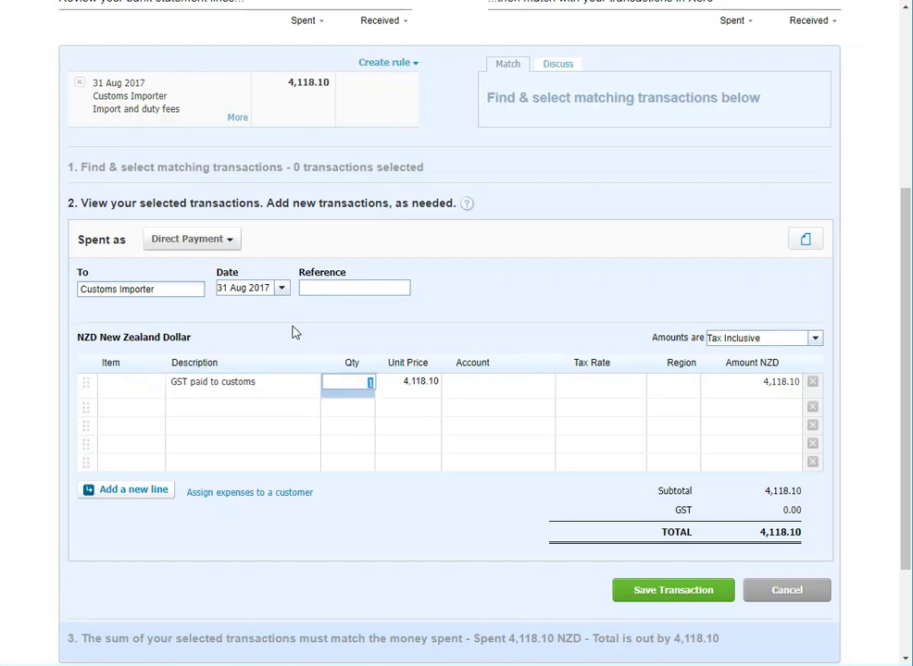
key(Tab)
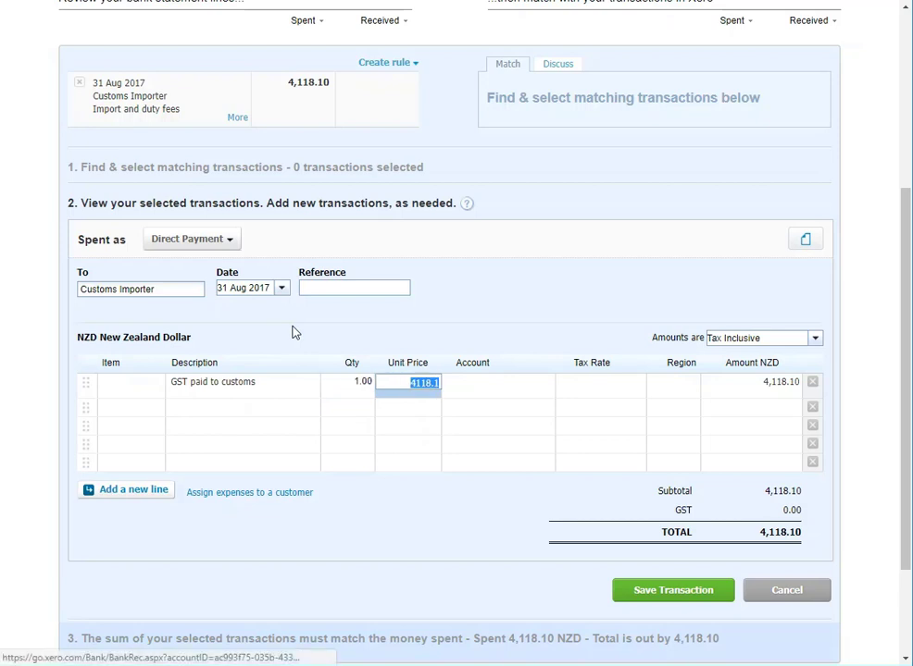
text(1423)
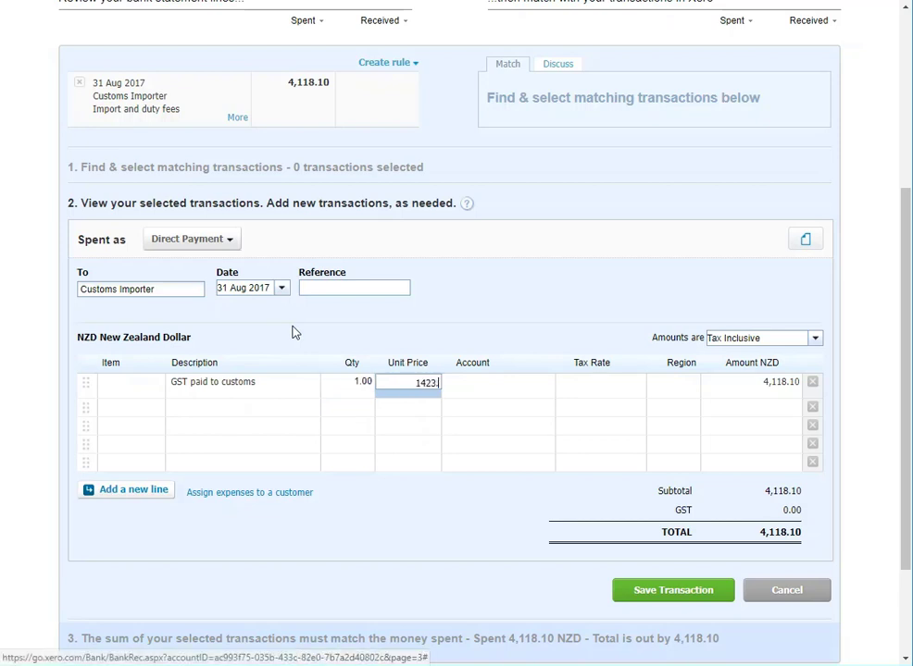
text(.35)
key(Tab)
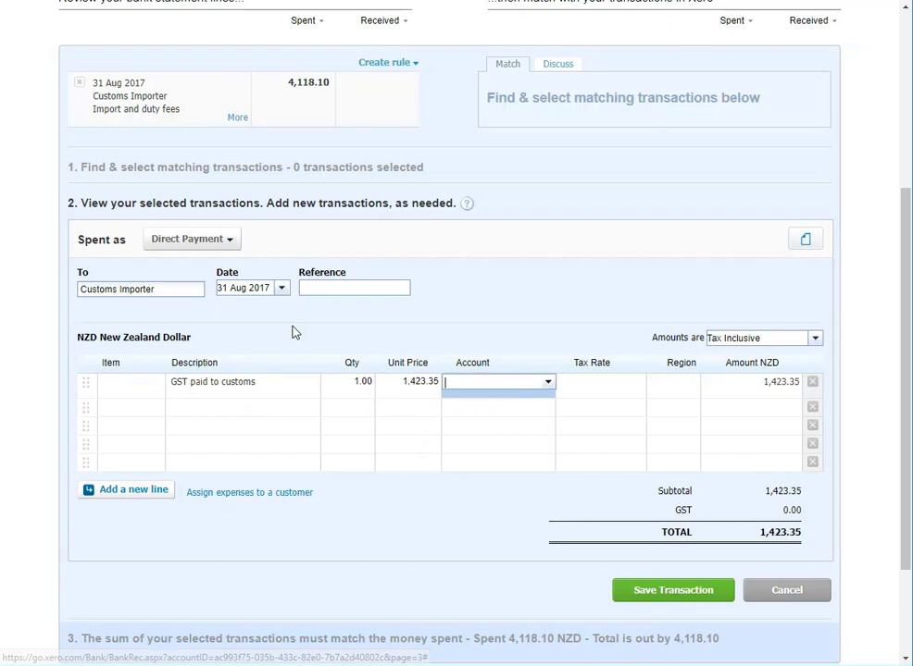
- Code the first line to account 820 - GST with the GST on Imports tax rate
text(82)
key(Tab)
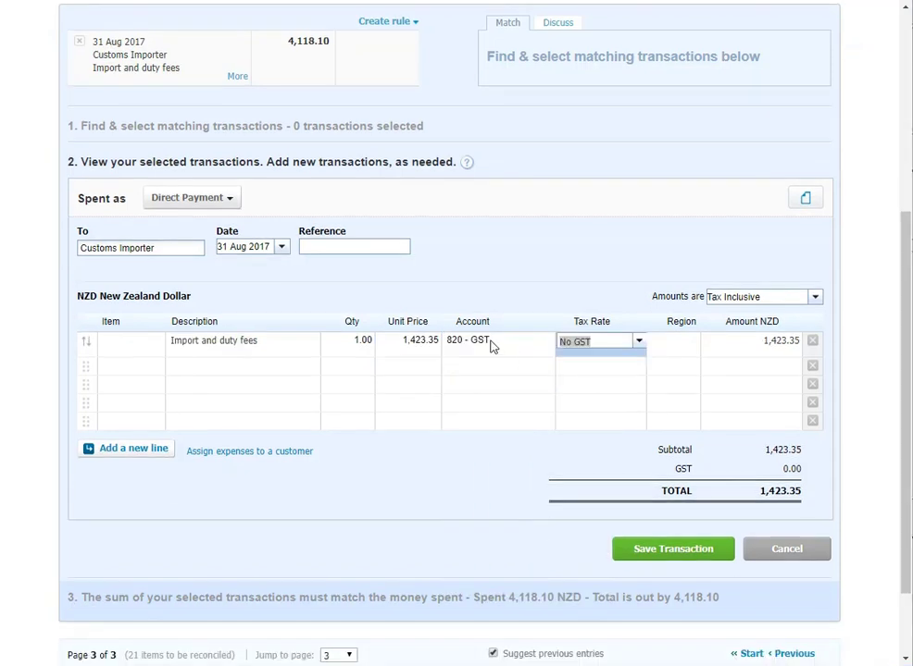
click(639, 343)
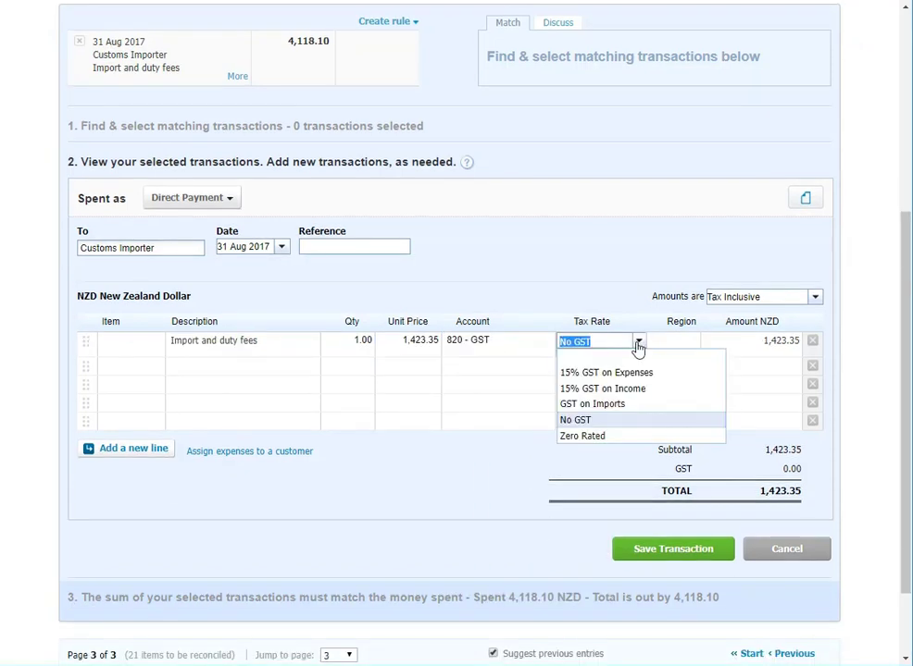
click(615, 404)
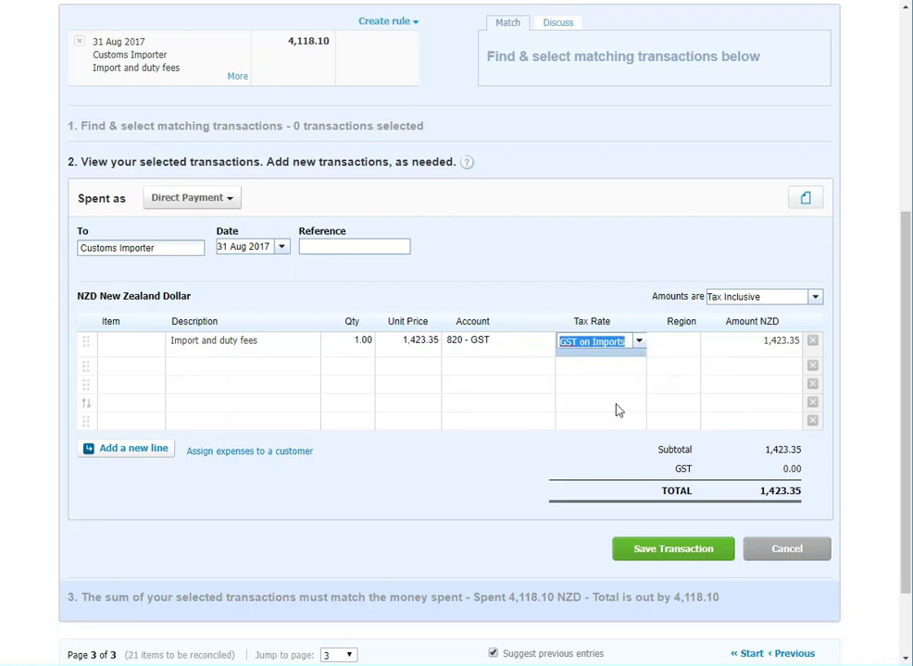
key(Tab)
key(Tab)
key(Tab)
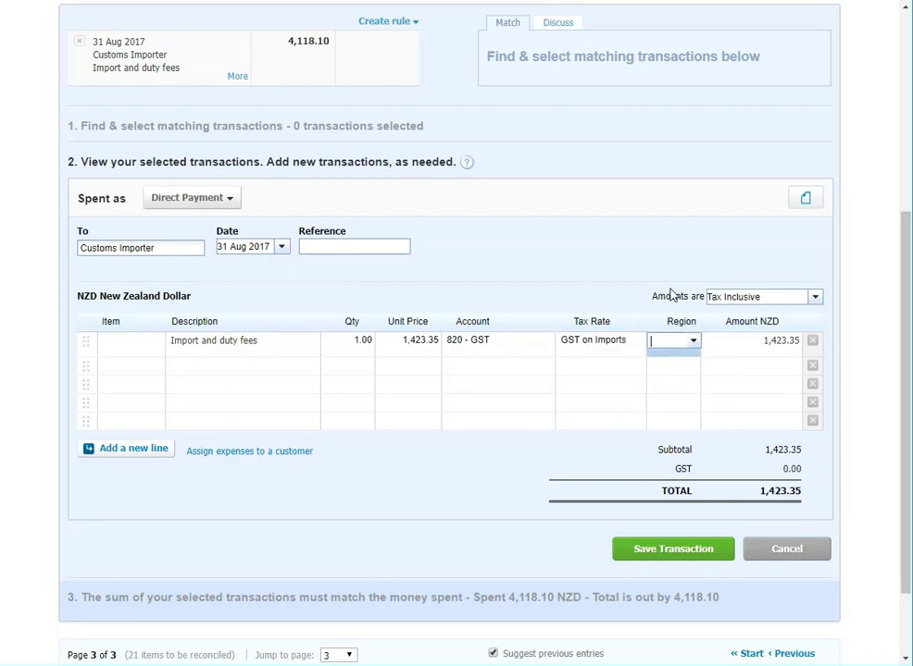
key(Tab)
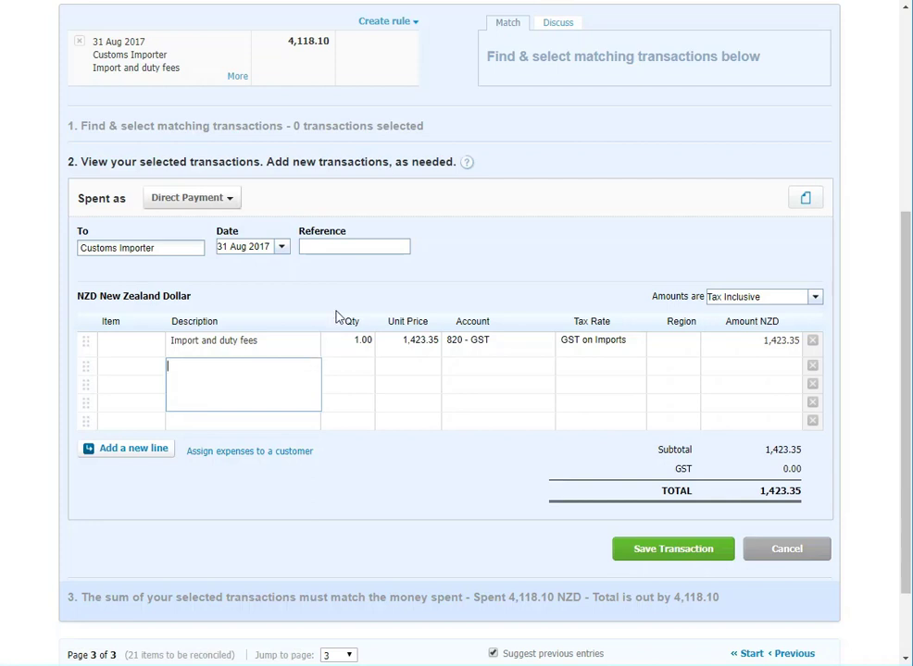
- Add a second line described as "International Freight" with quantity 1 and unit price 1700
text(International Freight)
key(Tab)
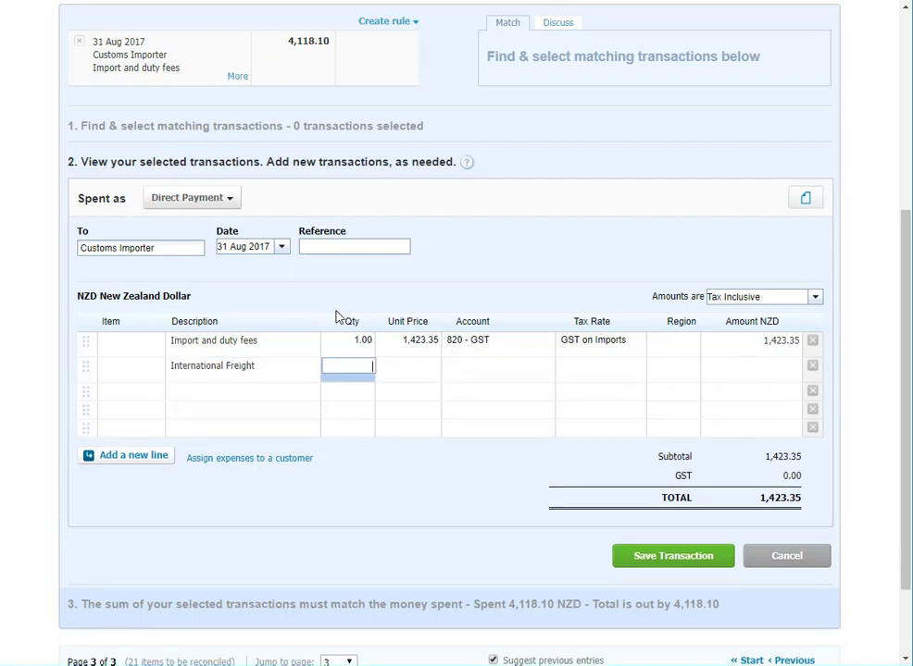
text(1)
key(Tab)
text(1700)
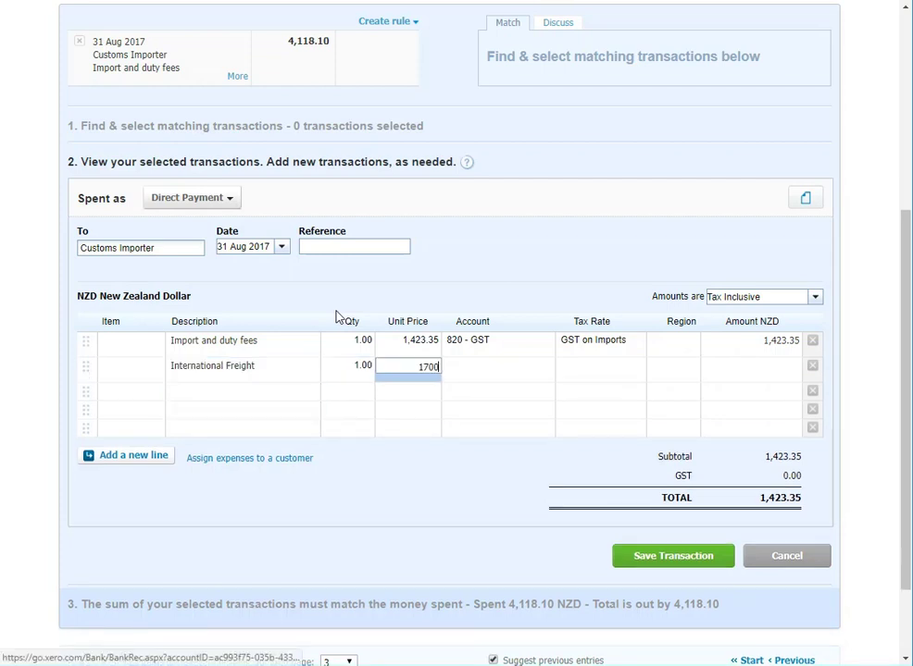
- Code the International Freight line to account 428 - Freight Overseas, keeping its default tax rate and leaving the region blank
key(Tab)
text(fre)
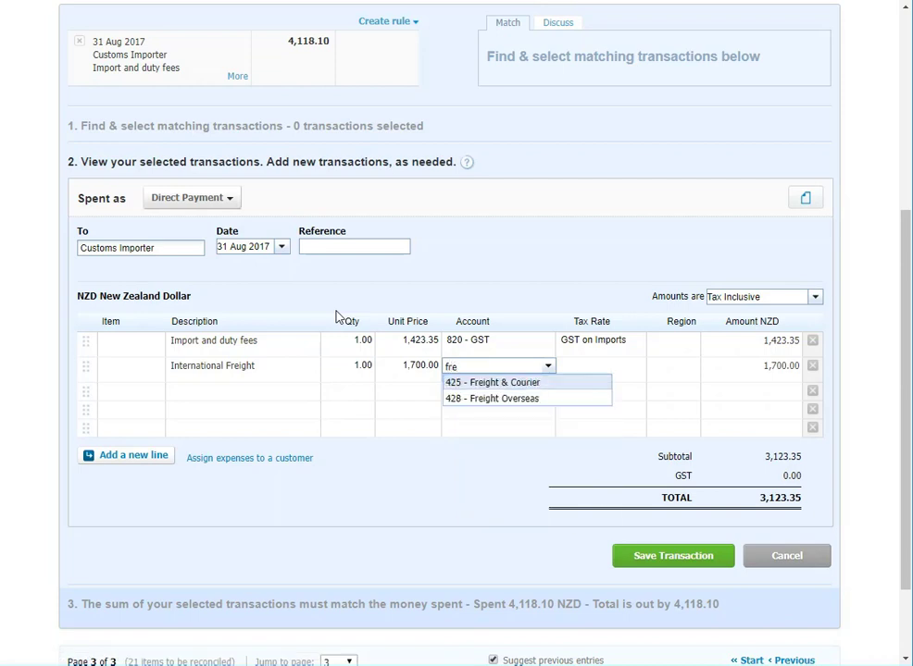
click(503, 399)
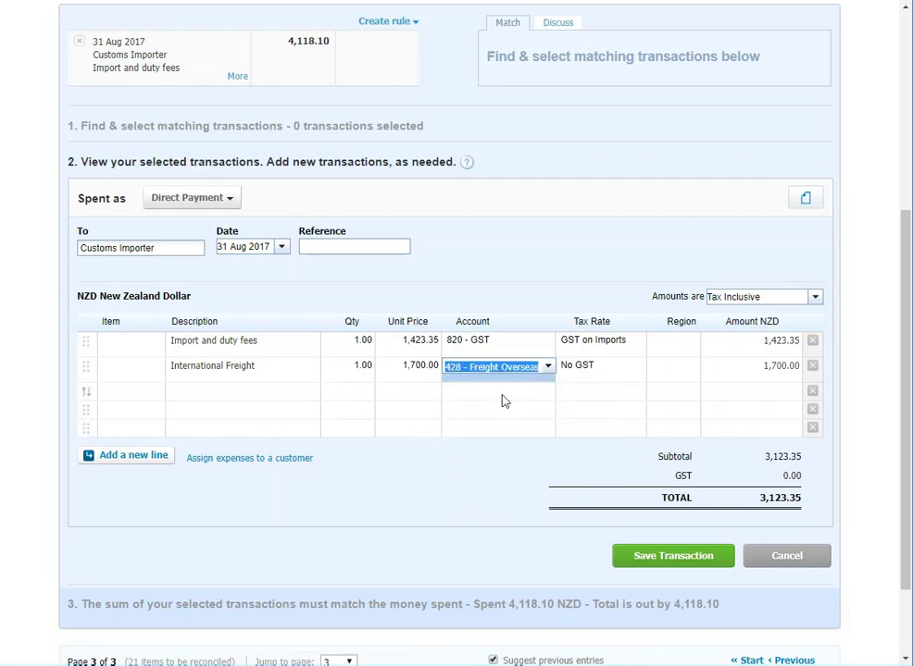
key(Tab)
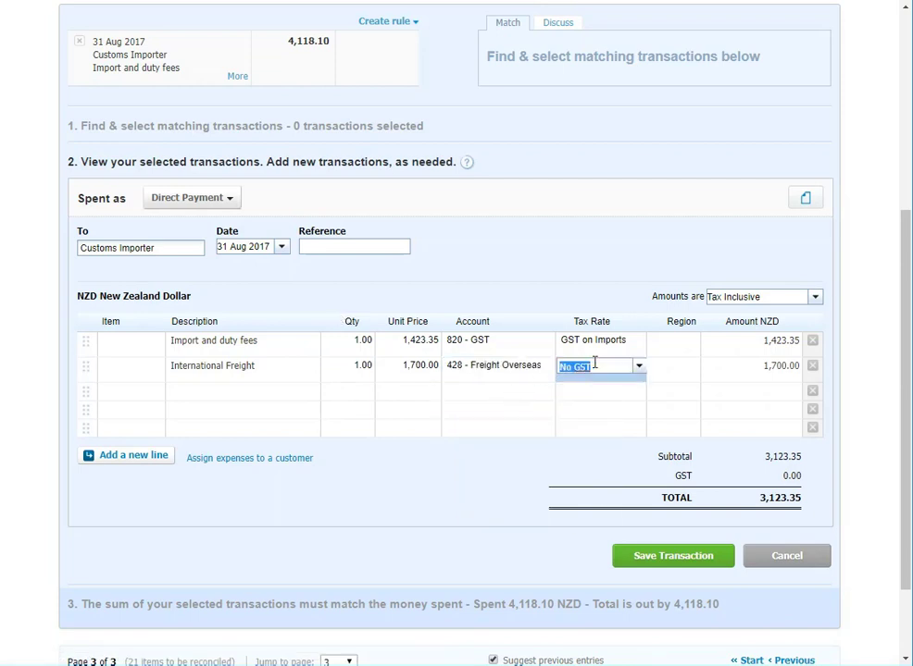
key(Tab)
key(Tab)
key(Tab)
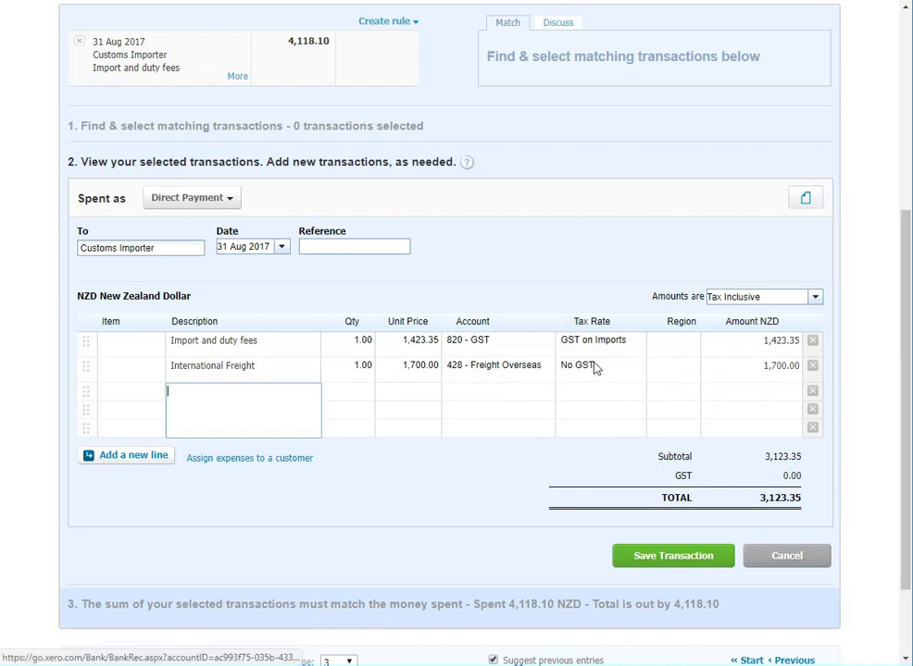
- Describe the third transaction line as "Customs and Freight charges NZ"
text(C)
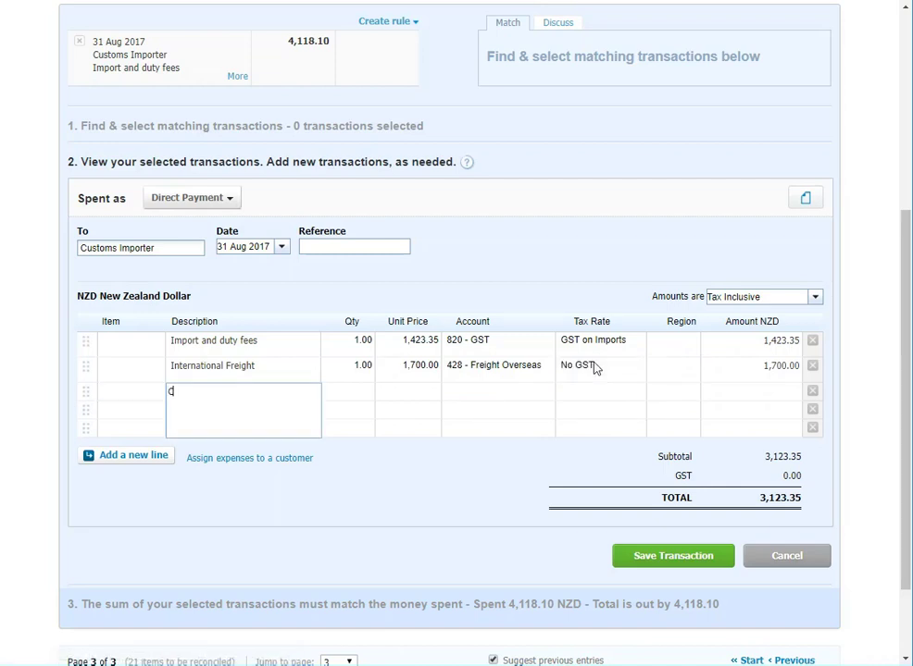
text(ustoms and Freight cvharges NZ)
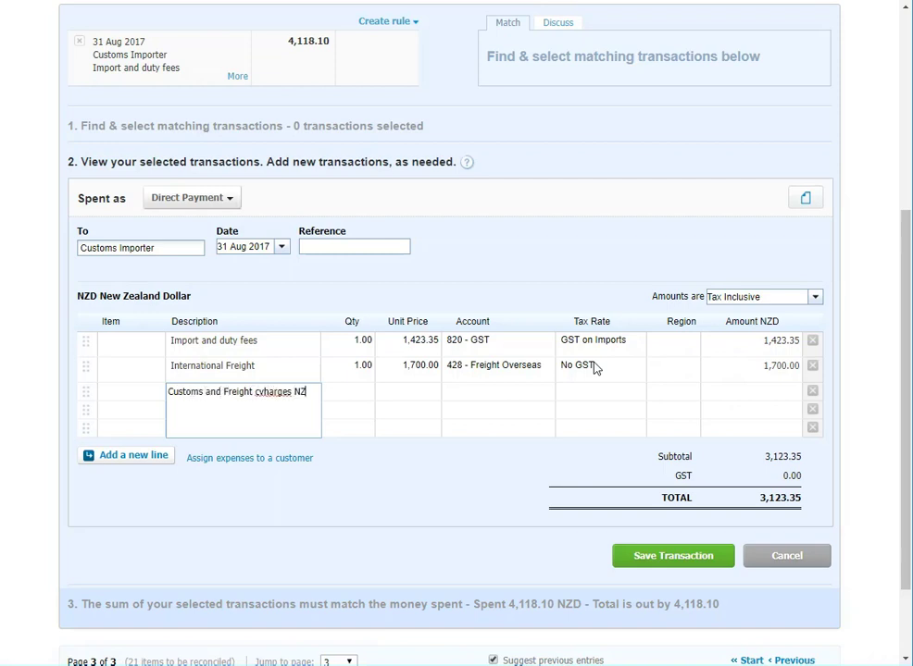
key(Left)
key(Left)
key(Left)
key(Left)
key(Left)
key(Left)
key(Left)
key(Left)
key(Left)
key(BackSpace)
key(Tab)
- Give the NZ charges line quantity 1, unit price 795+70 and account 425 - Freight & Courier
text(1)
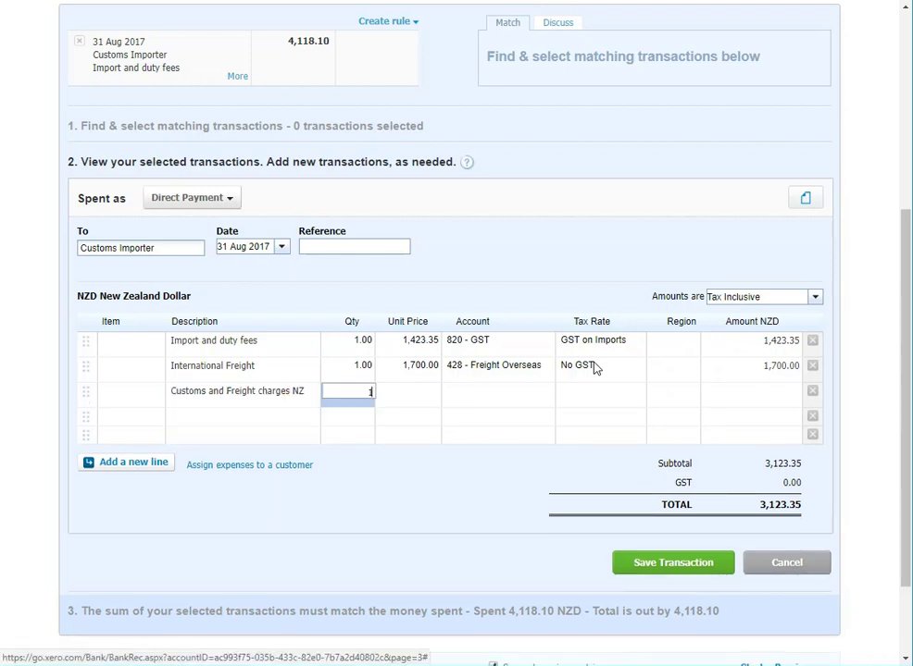
key(Tab)
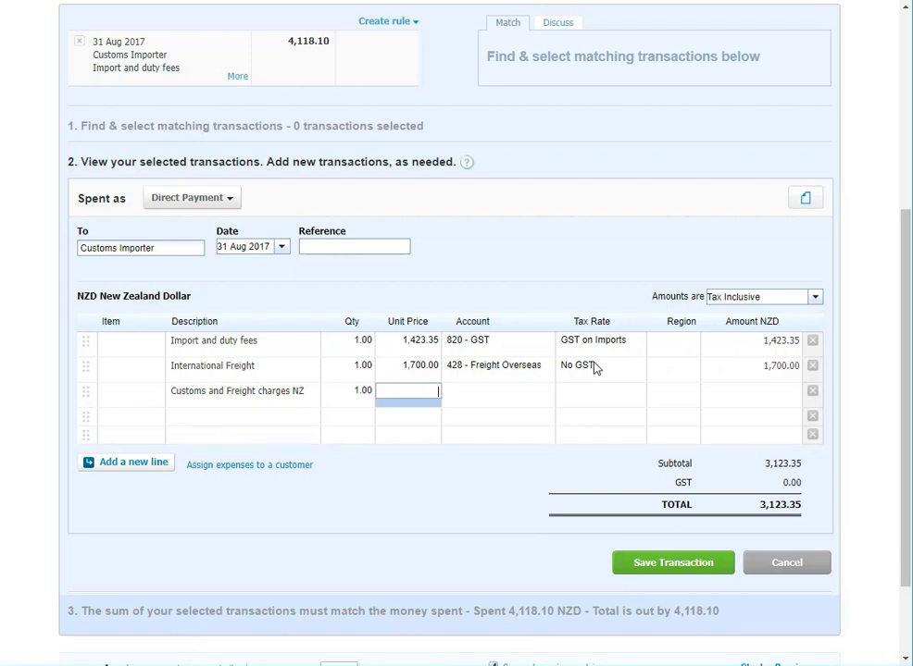
text(795+70)
key(Tab)
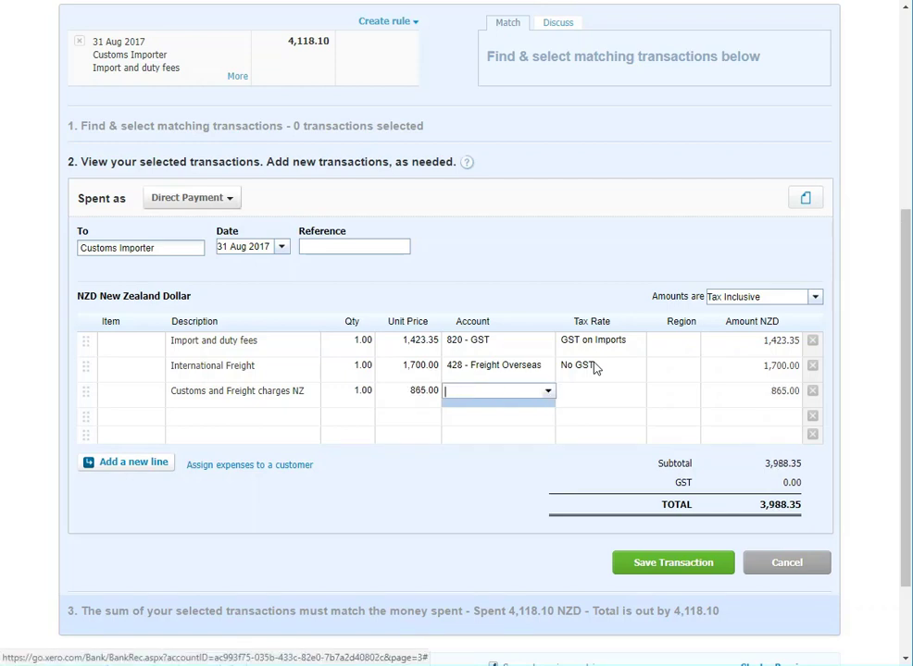
text(fre)
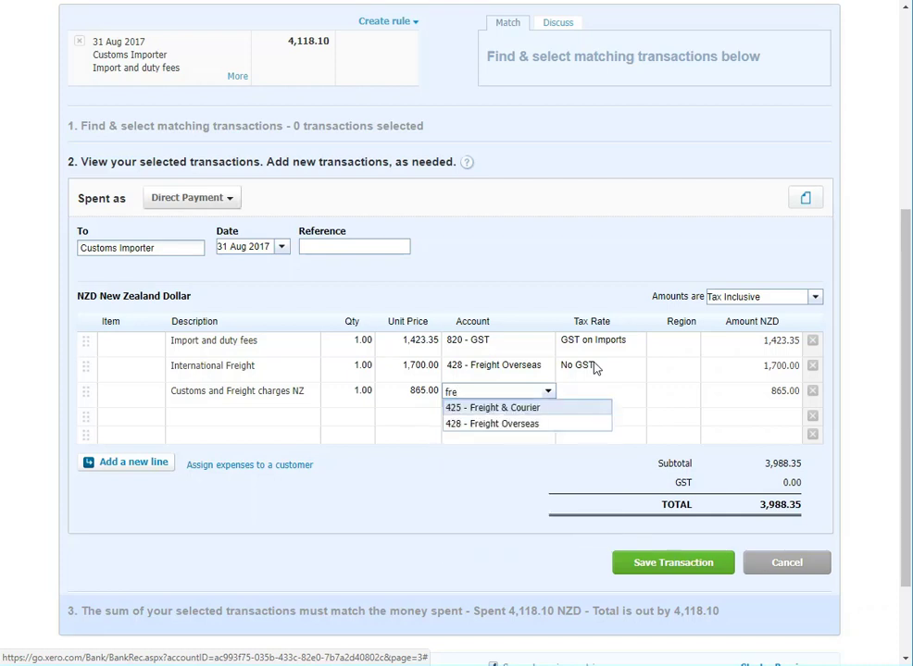
key(Tab)
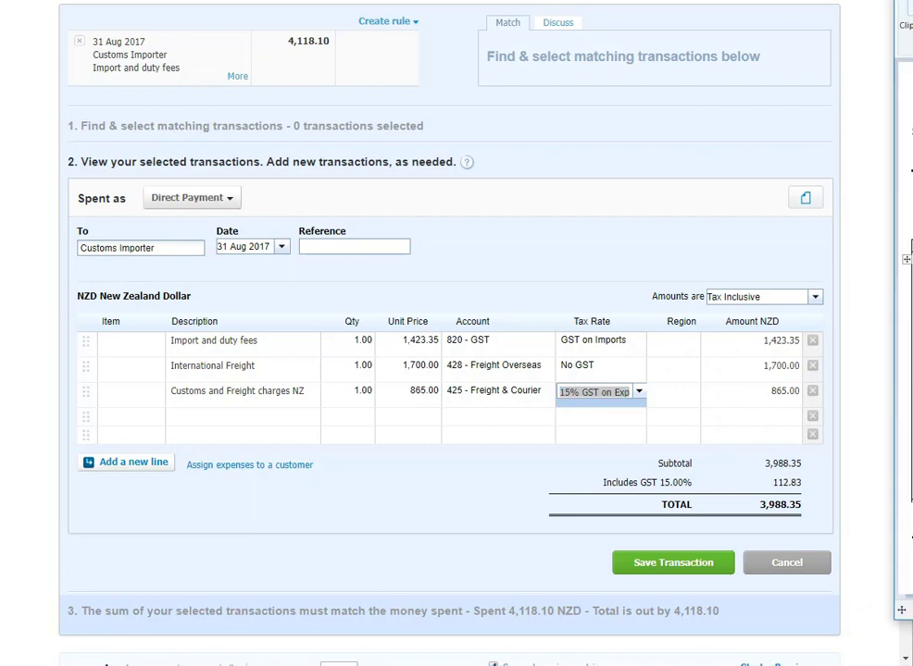
- Check the GST treatment on the invoice and set the transaction's amounts to Tax Exclusive
drag(911, 2, 539, 2)
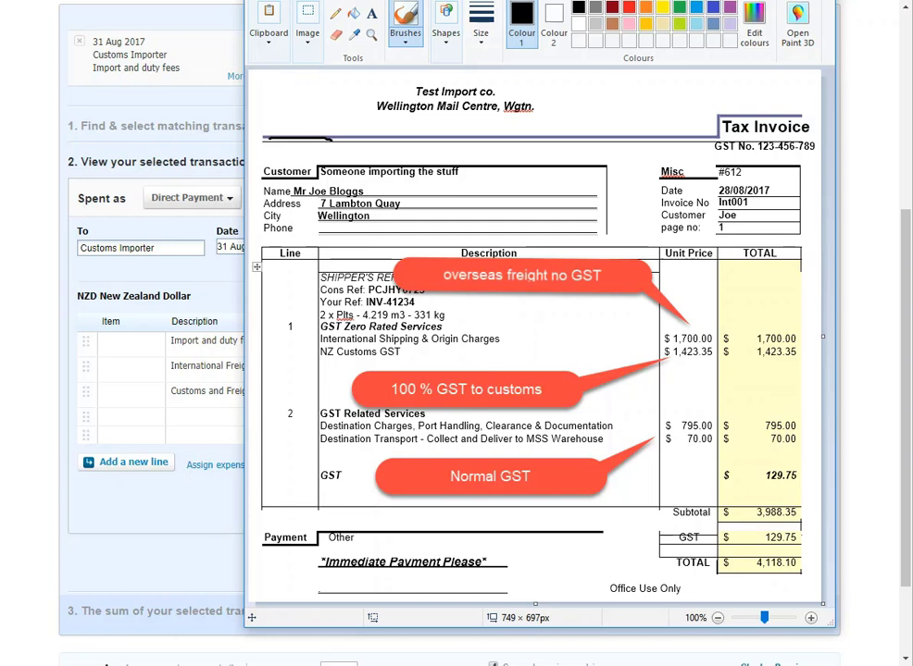
key(alt+Tab)
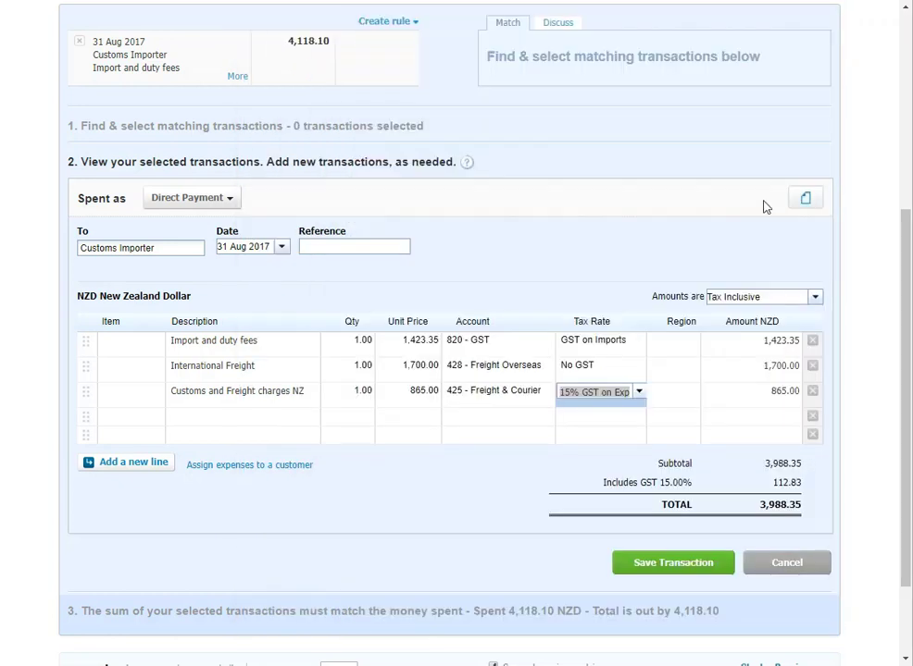
click(814, 297)
click(760, 313)
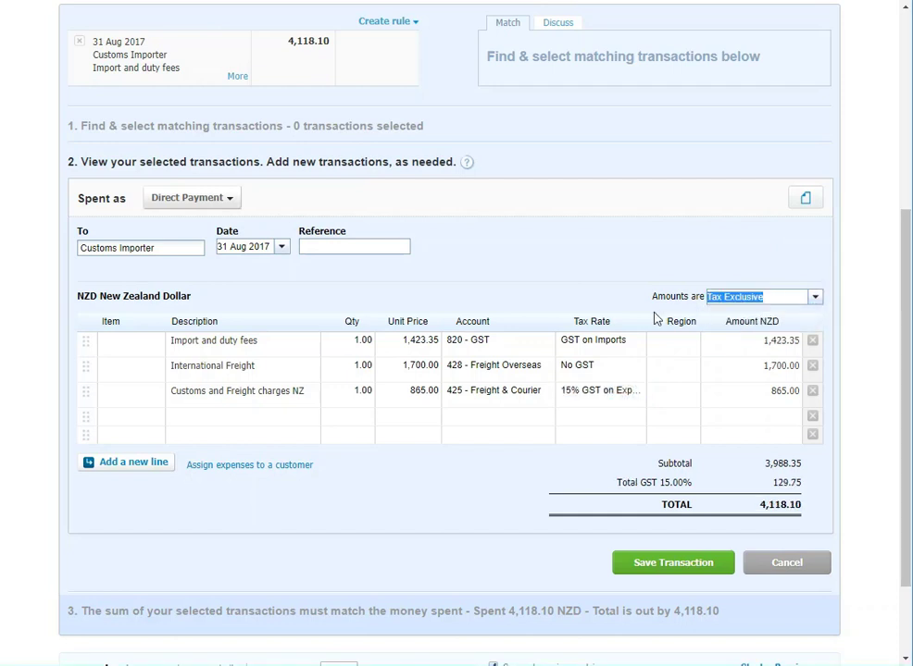
- Check the NZ charges unit price, then save the direct payment and reconcile it against the bank statement line
click(400, 389)
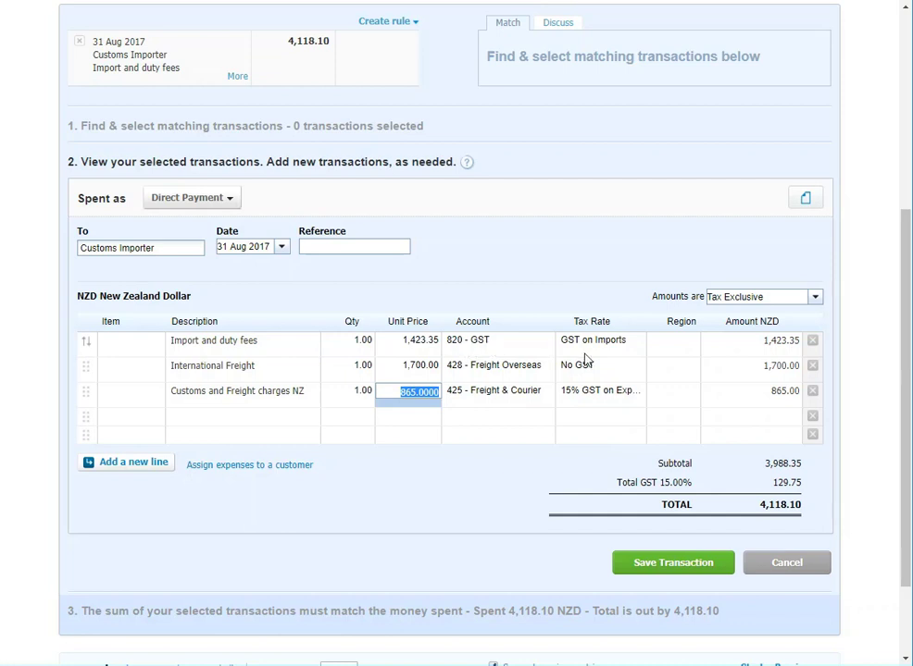
click(683, 566)
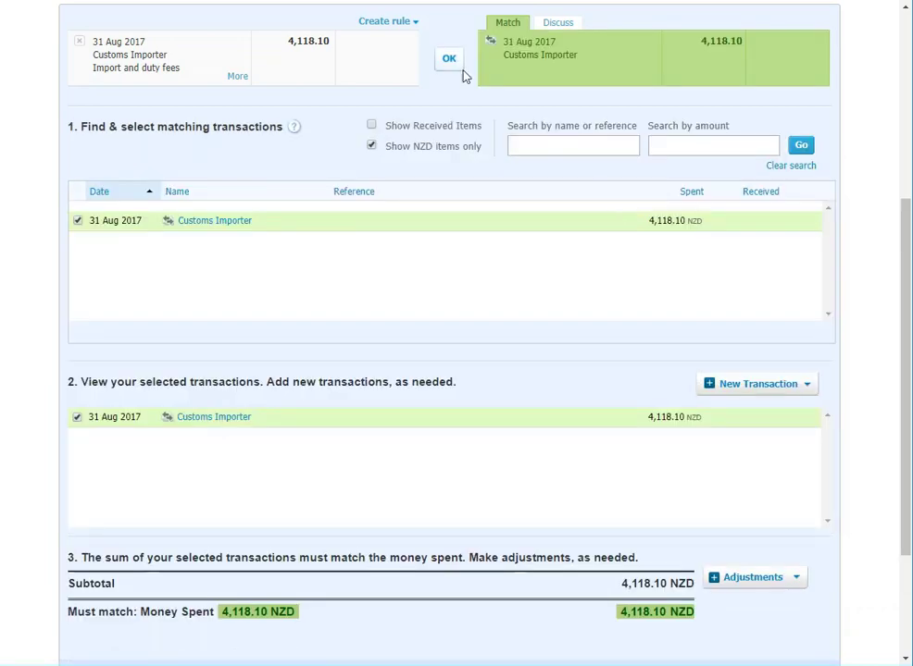
click(452, 60)
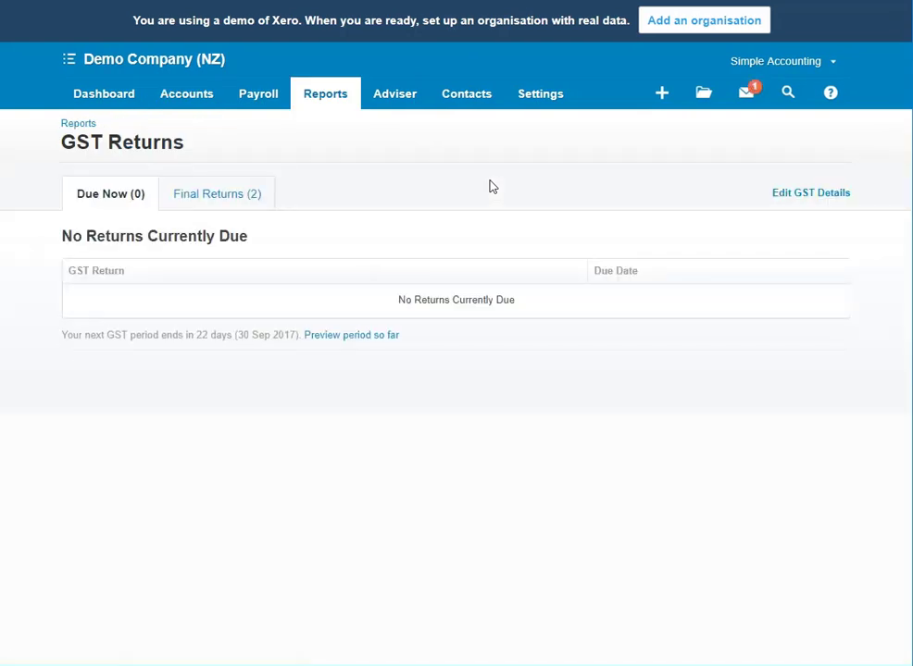
- Preview the GST return for the period so far and check the GST on imports under Purchases and Expenses
click(356, 344)
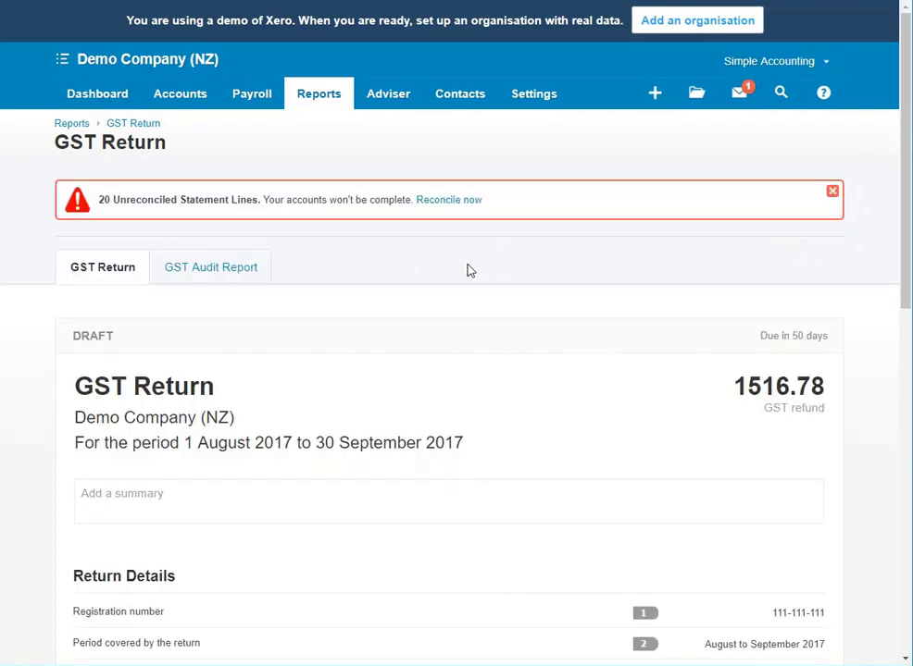
scroll(467, 271, down, 3)
scroll(468, 270, down, 2)
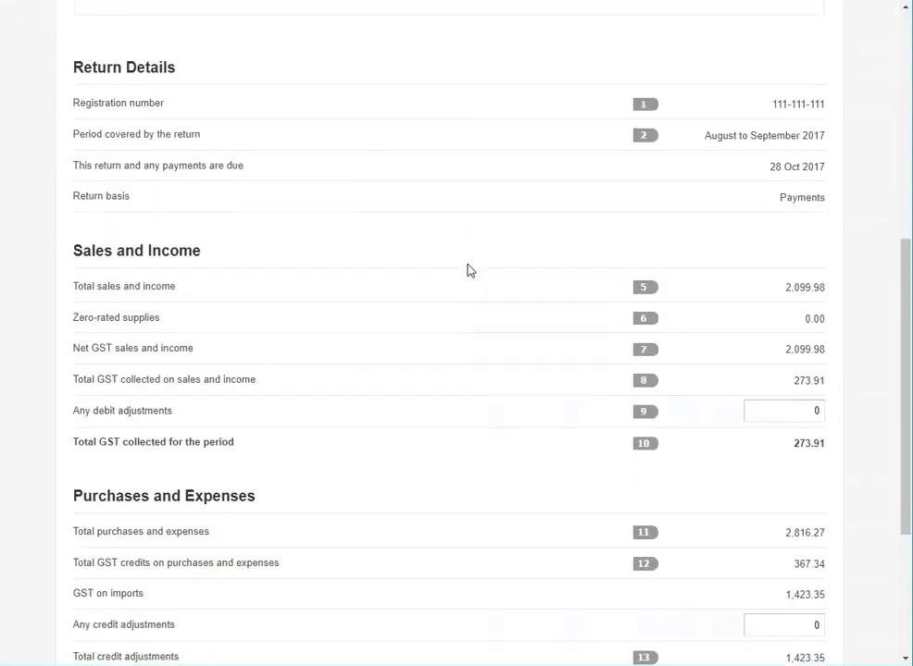
scroll(467, 270, down, 1)
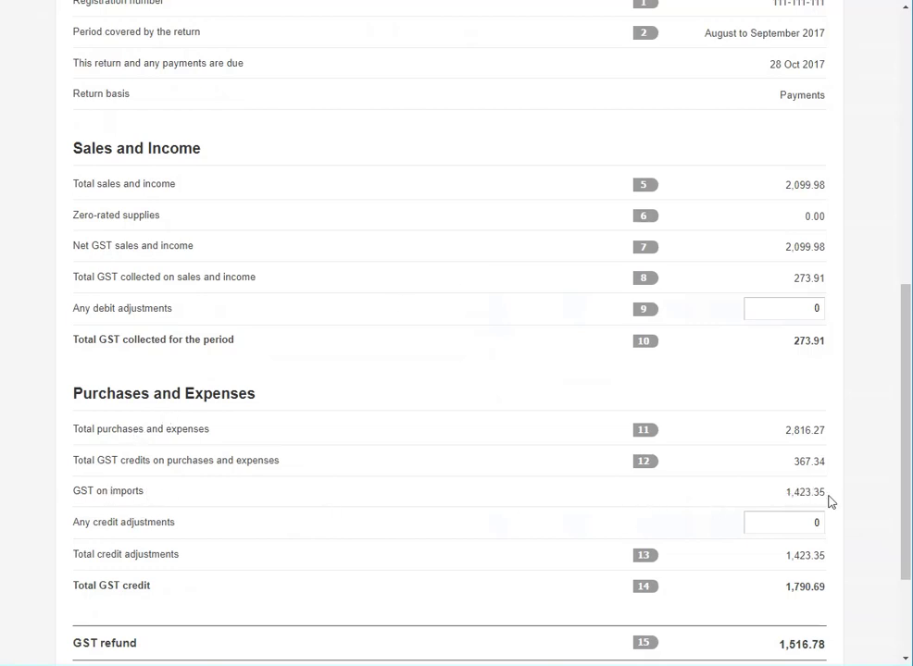
- Open the GST Audit Report and review the Customs Importer entries under 15% GST on Expenses, GST on Imports and No GST
scroll(829, 501, up, 5)
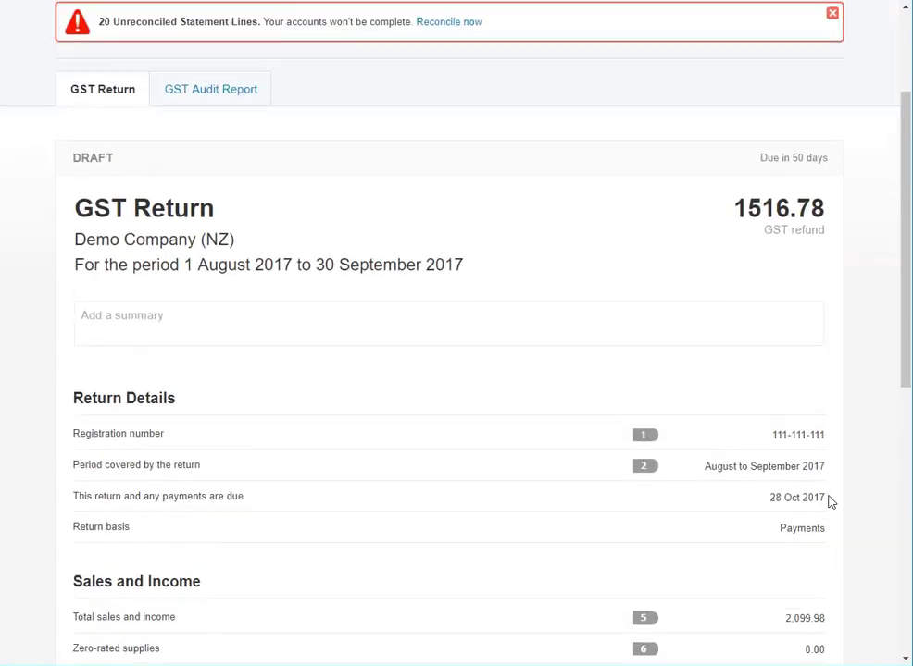
click(253, 173)
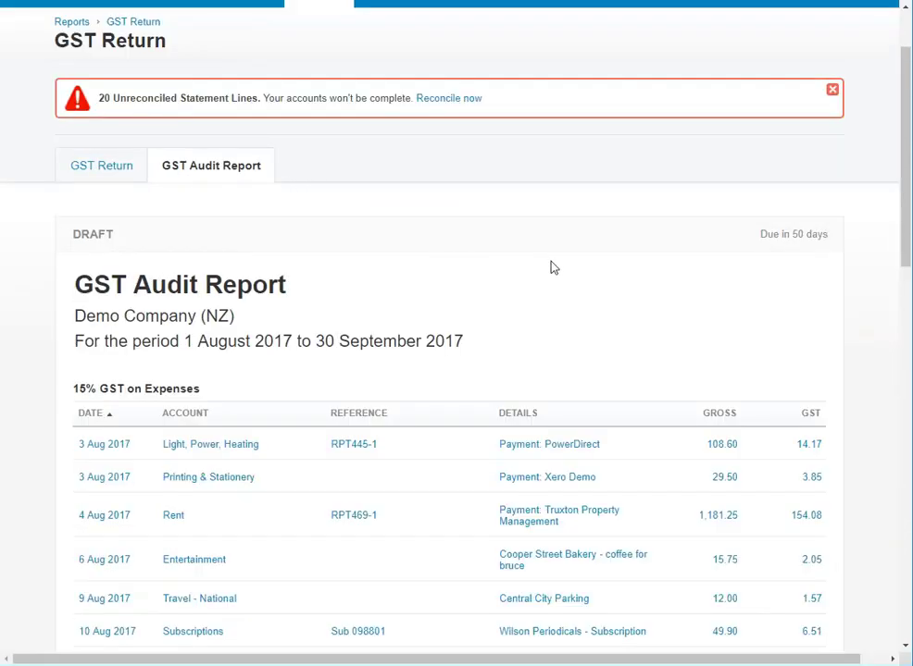
scroll(549, 267, down, 3)
scroll(551, 267, down, 1)
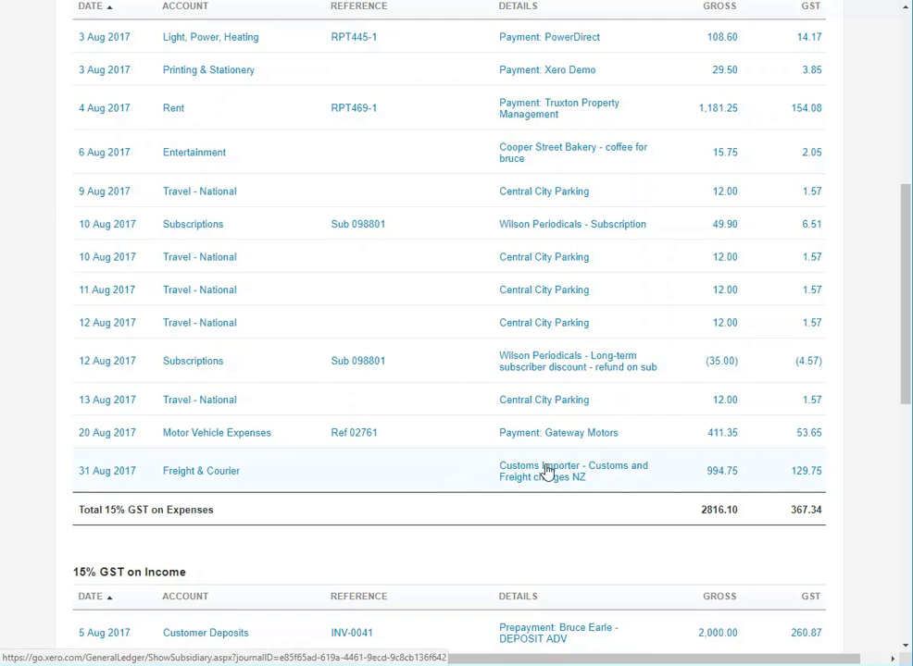
scroll(546, 472, up, 1)
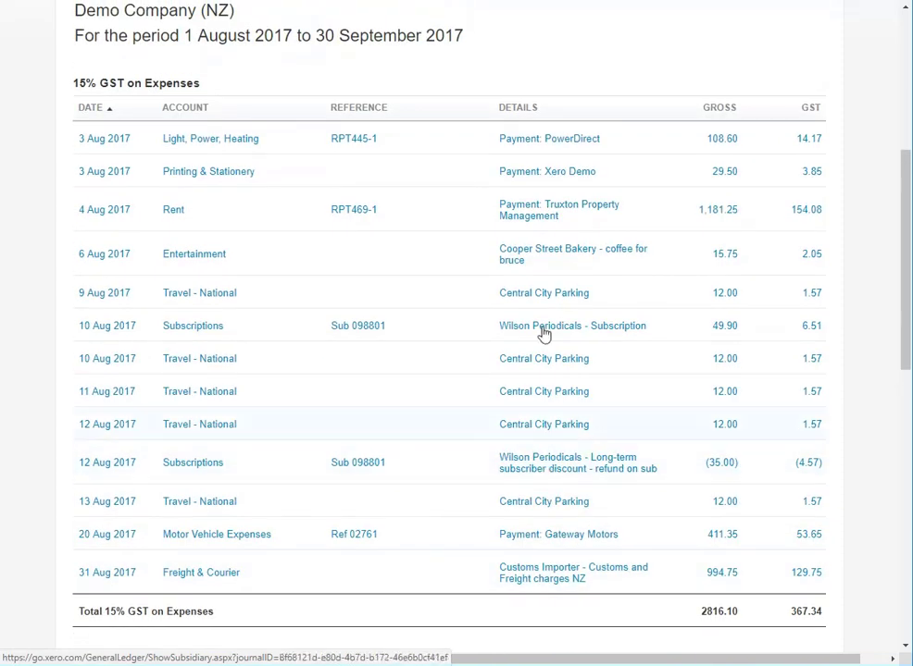
scroll(568, 331, up, 1)
scroll(568, 332, down, 1)
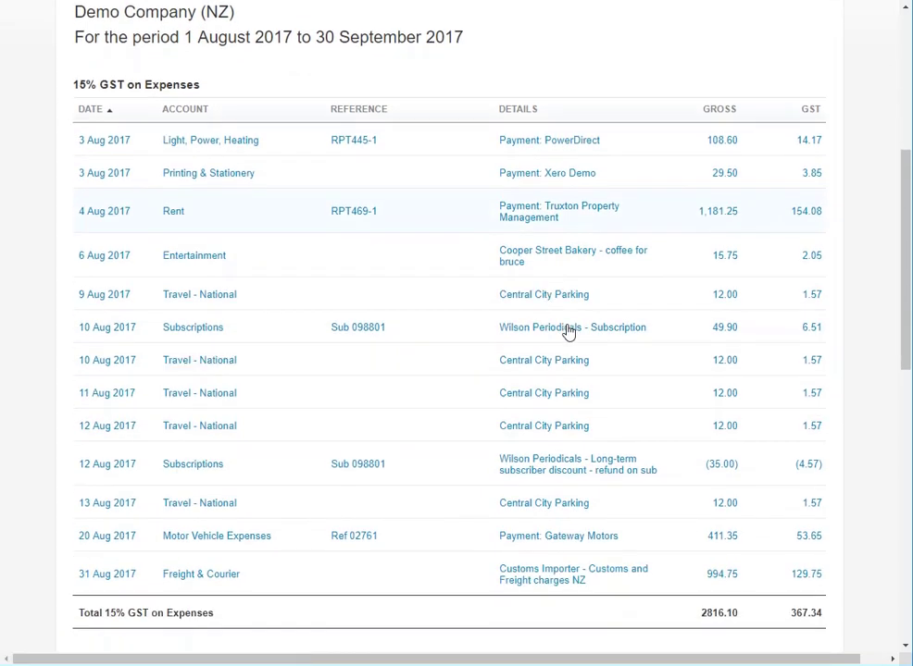
scroll(568, 332, down, 1)
scroll(568, 332, down, 5)
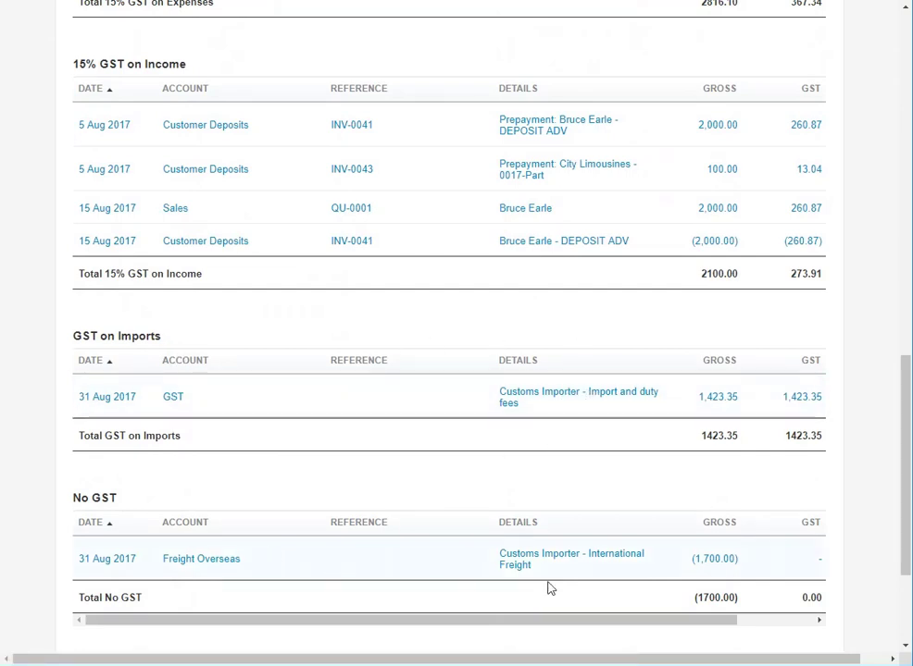
scroll(657, 562, up, 15)
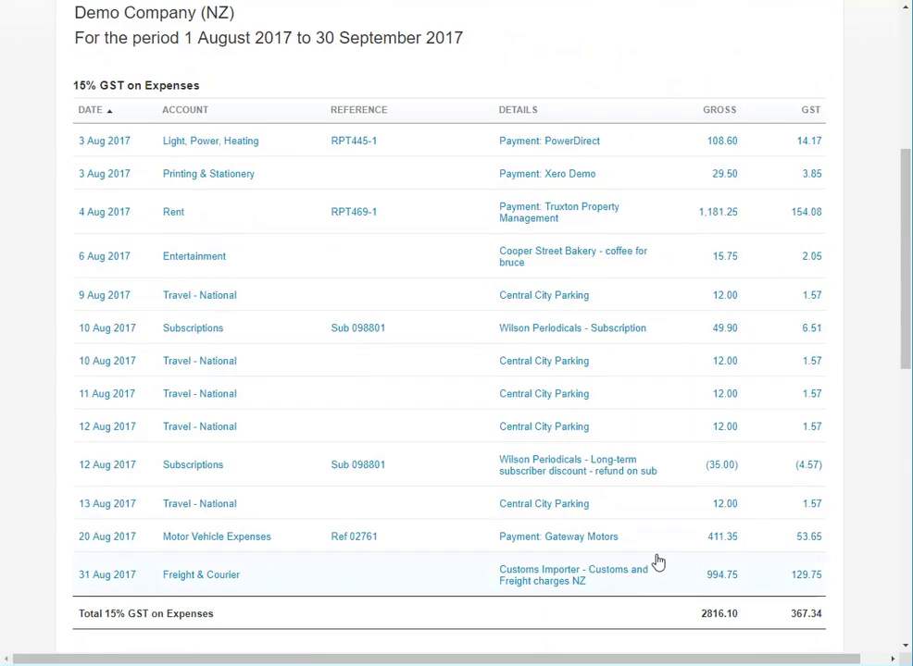